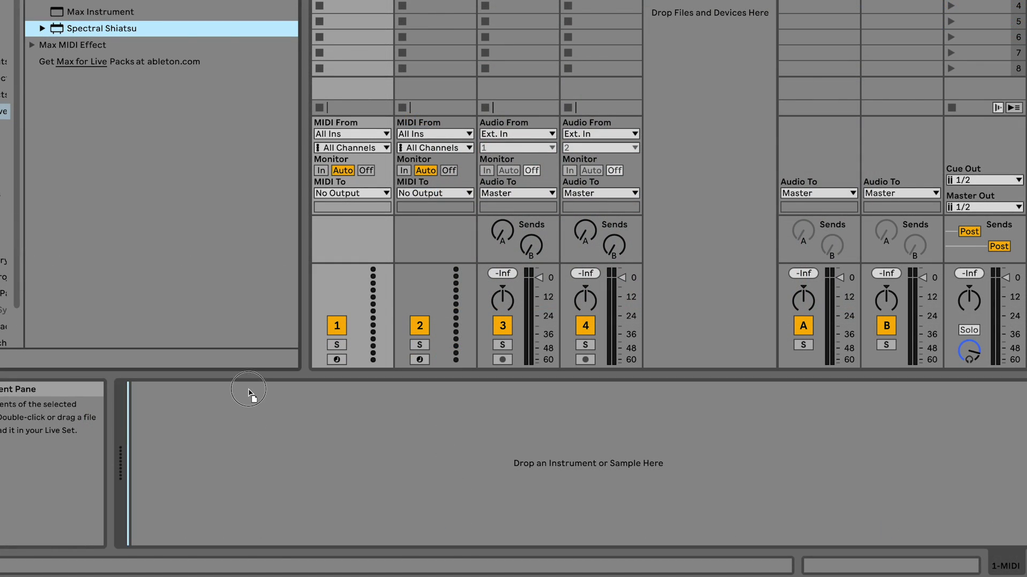
Step: Load Spectral Shiatsu onto MIDI track 1, then open its patcher in Max outside presentation mode
left_click_drag(248, 390, 248, 391)
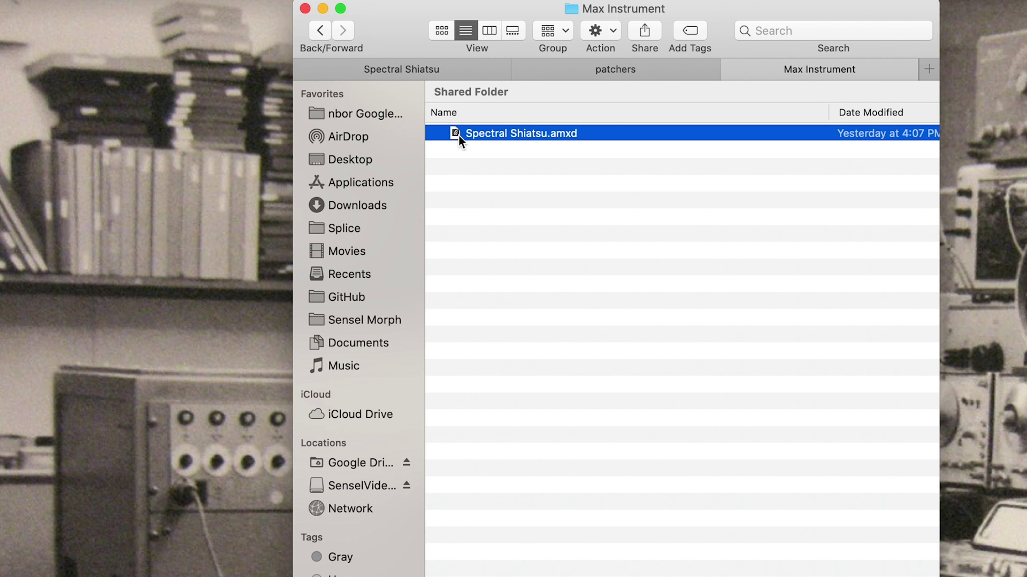
double_click(458, 135)
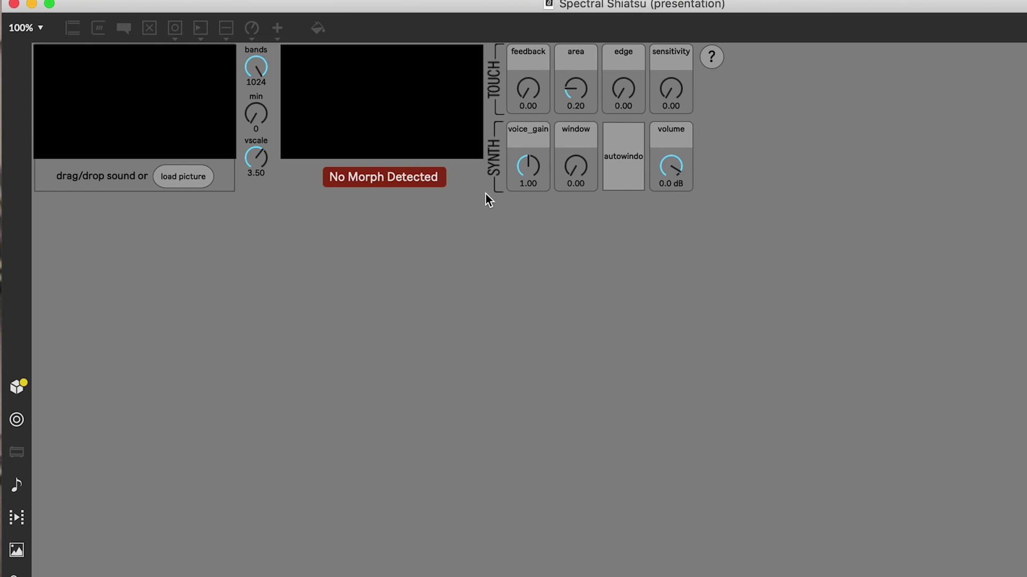
key("super+alt+e")
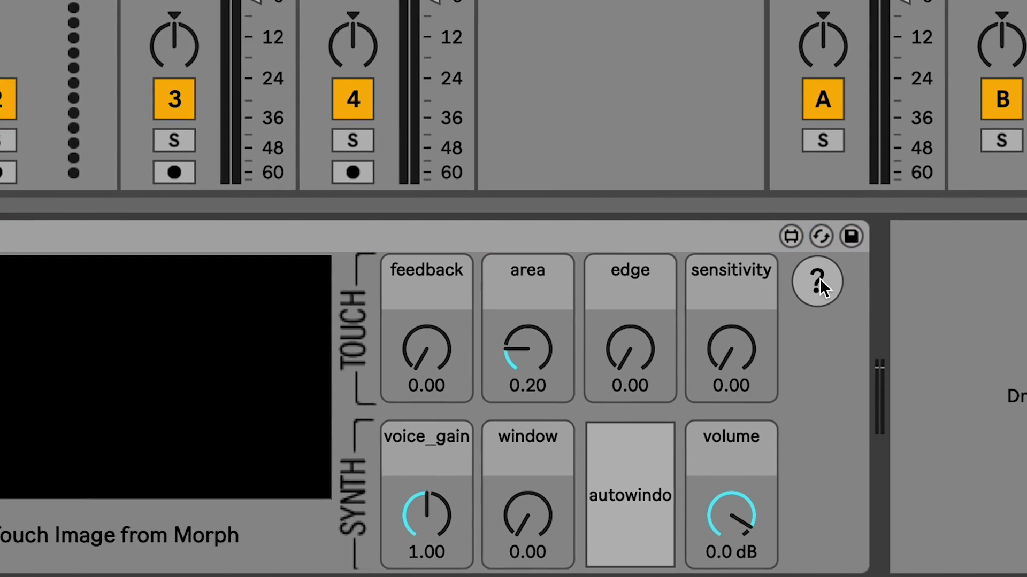
left_click(820, 262)
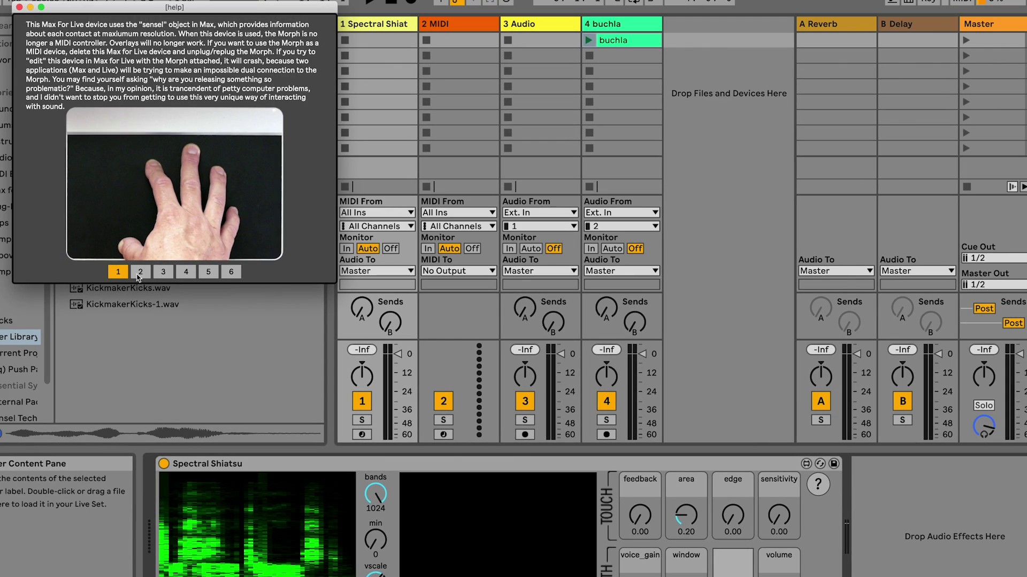
left_click(138, 275)
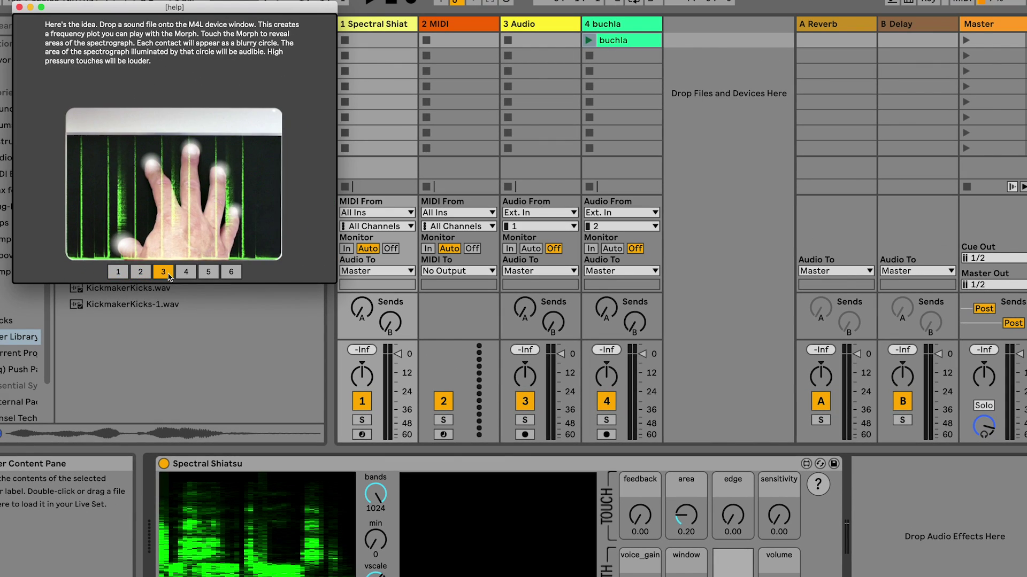
left_click(186, 271)
left_click(208, 272)
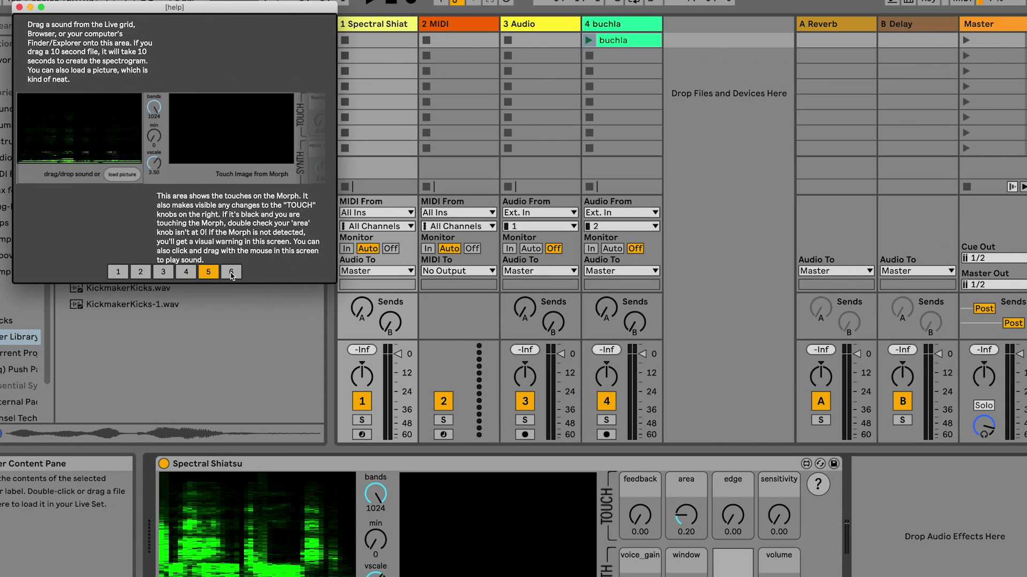
left_click(231, 274)
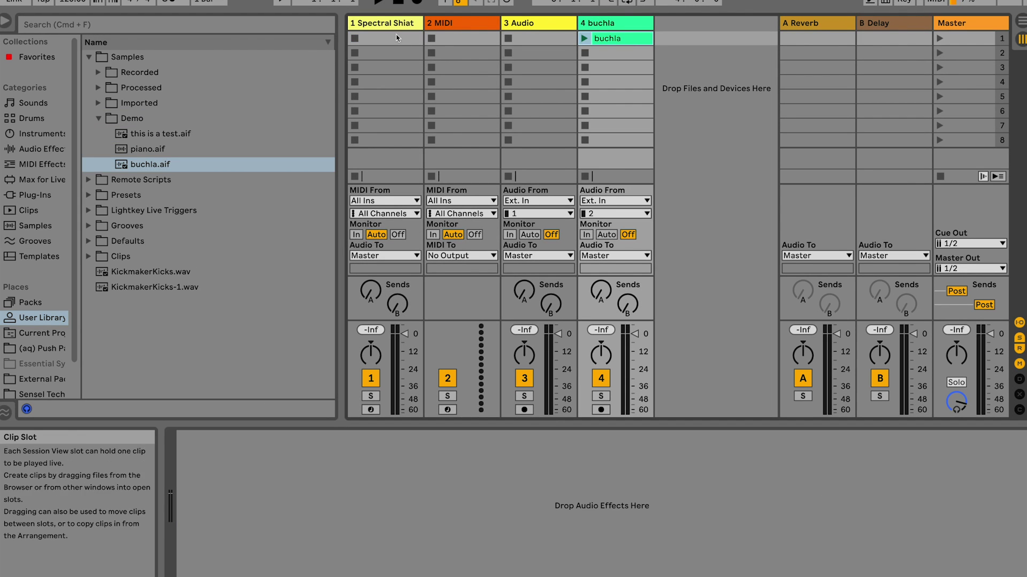
Step: Drop the buchla clip onto the device's spectrograph, then replace it with an audio file from Finder
left_click(388, 28)
left_click_drag(627, 41, 433, 332)
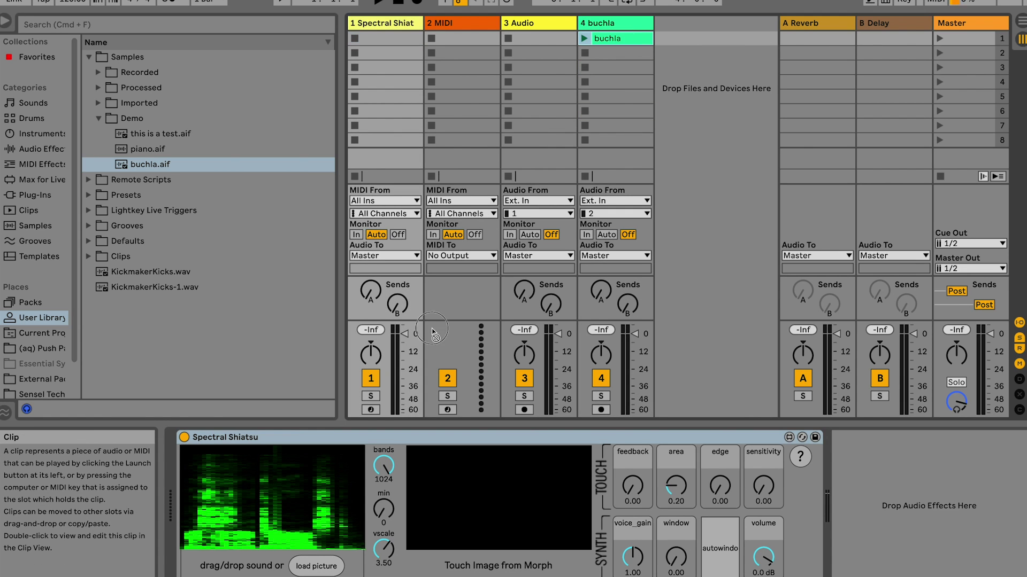
left_click_drag(338, 500, 331, 499)
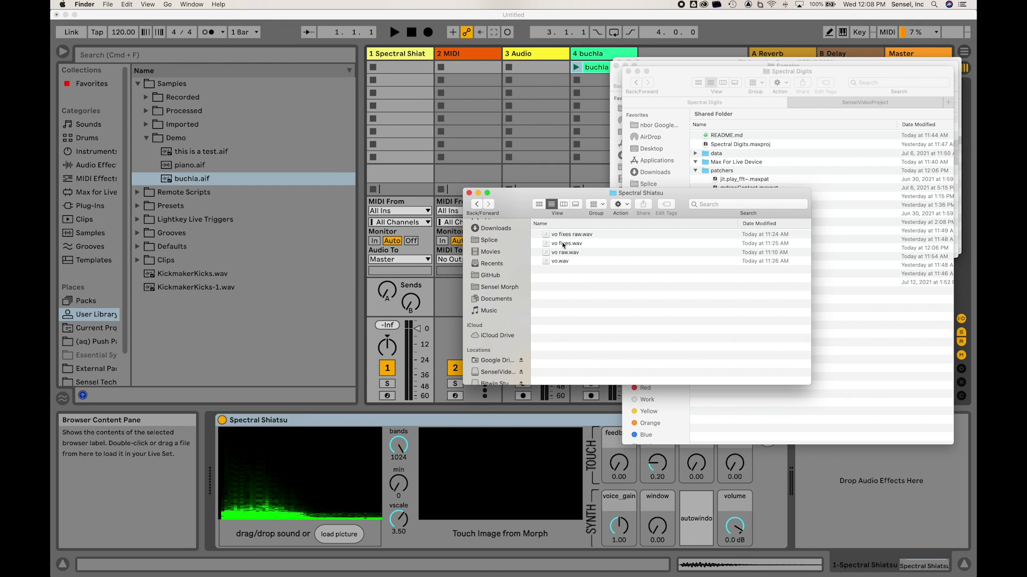
left_click_drag(173, 325, 276, 535)
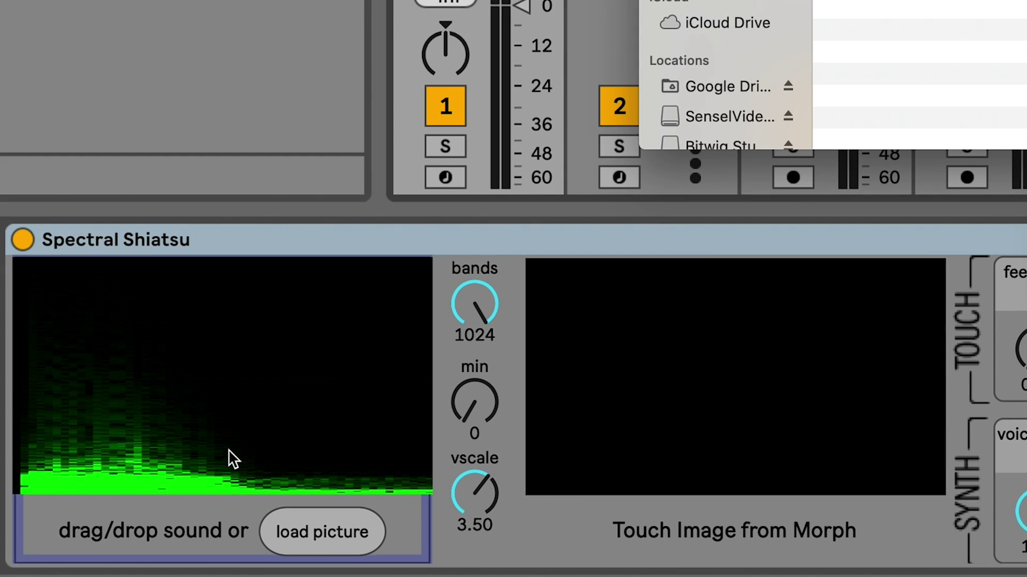
left_click_drag(233, 460, 230, 444)
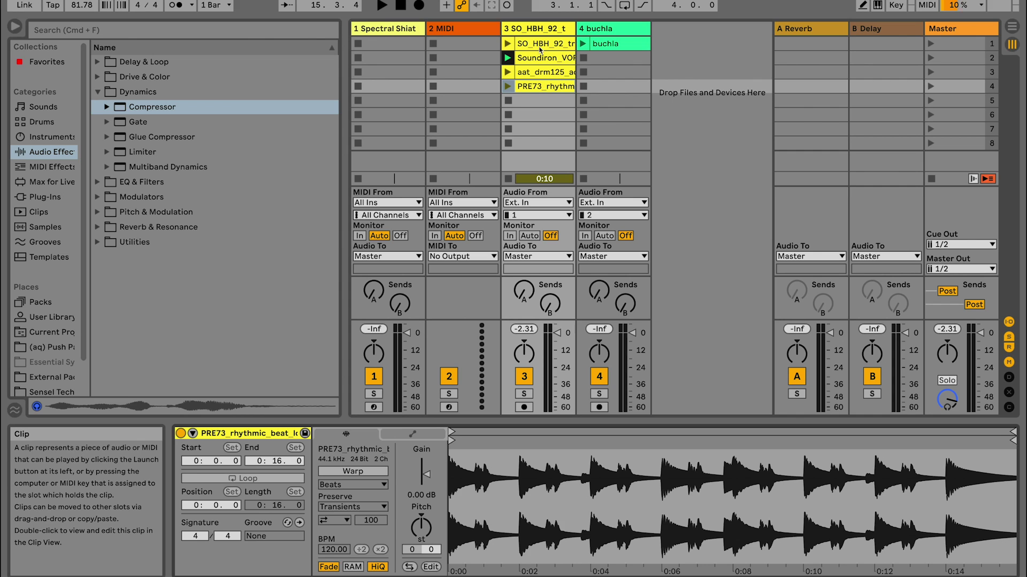
Step: Select and launch the SO_HBH_92 trumpet clip on track 3
left_click(539, 48)
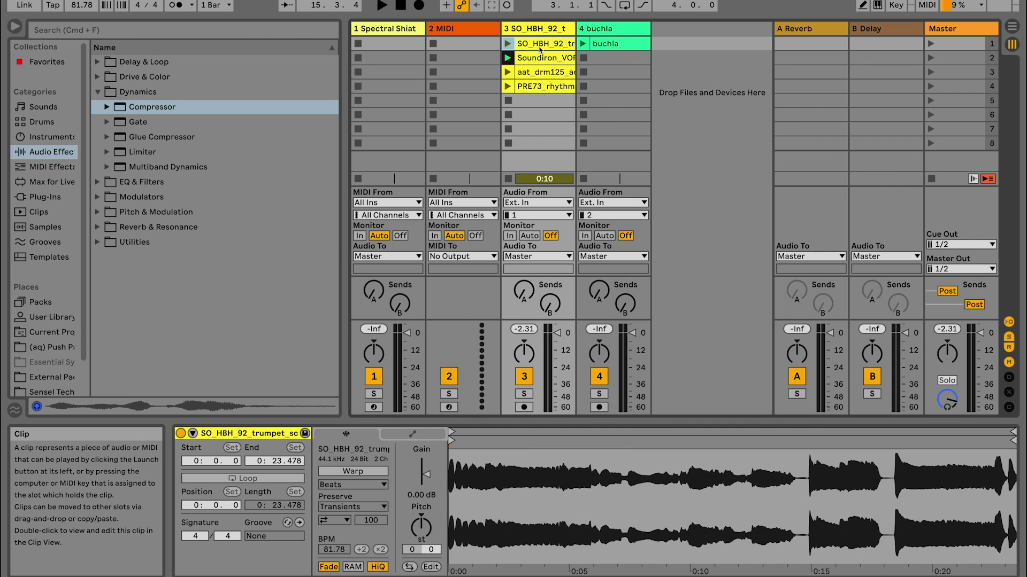
left_click(508, 44)
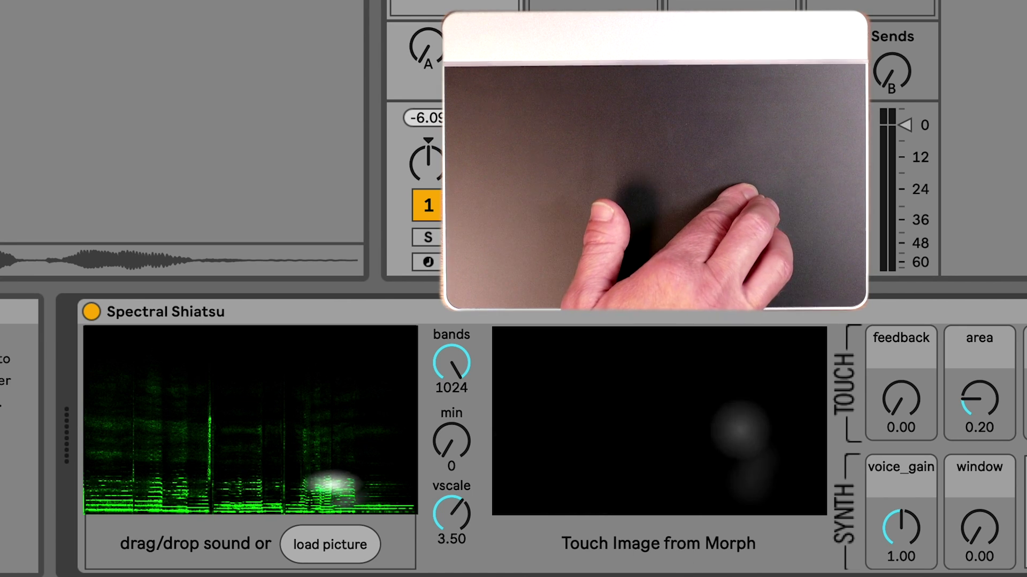
Step: Cut the bands from 1024 to 88 and lower the min setting to reshape the spectrograph
mouse_move(457, 366)
left_mouse_down()
mouse_move(459, 456)
mouse_move(464, 361)
left_mouse_up()
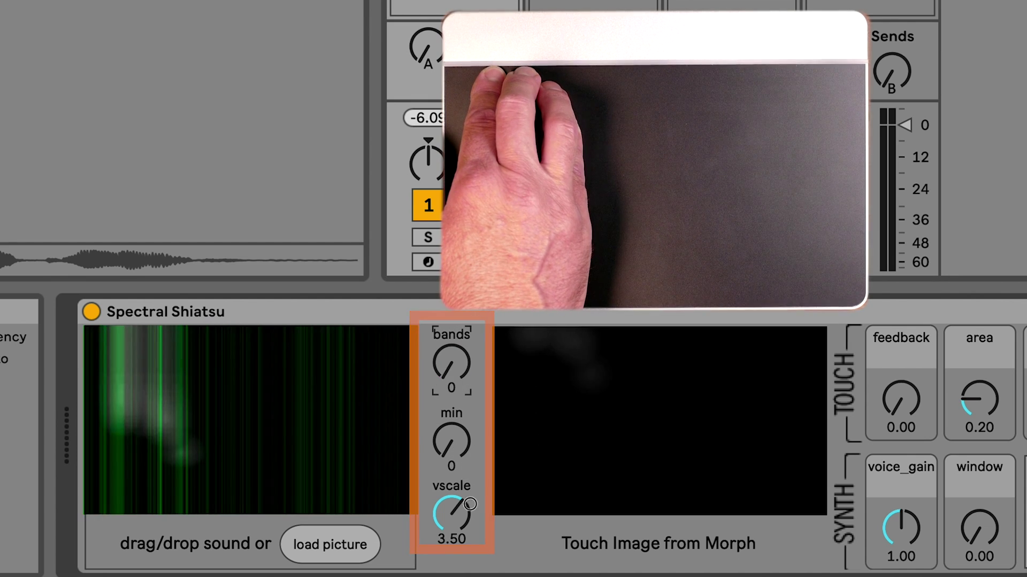
mouse_move(458, 365)
left_mouse_down()
mouse_move(457, 320)
mouse_move(457, 347)
left_mouse_up()
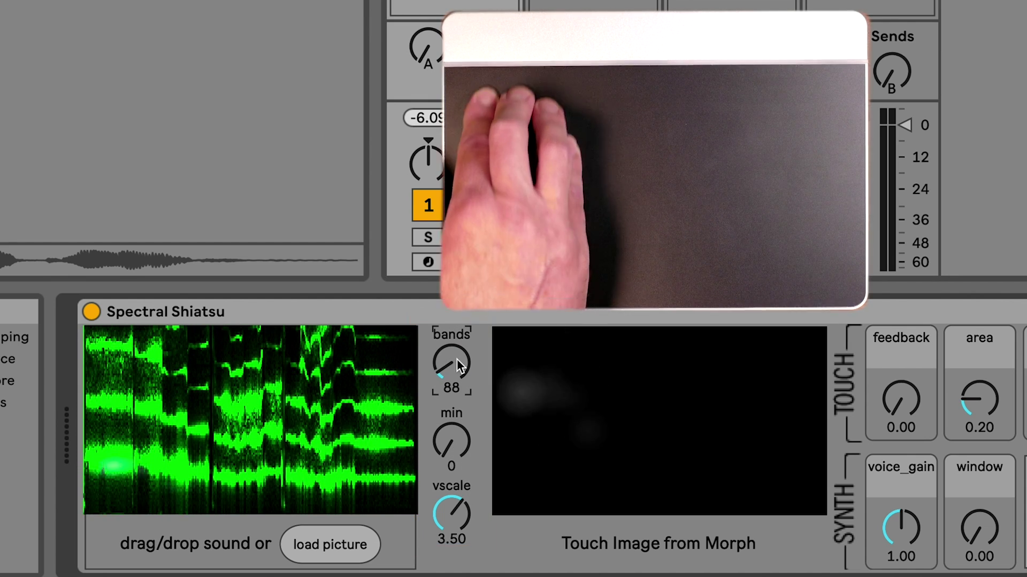
left_click(451, 439)
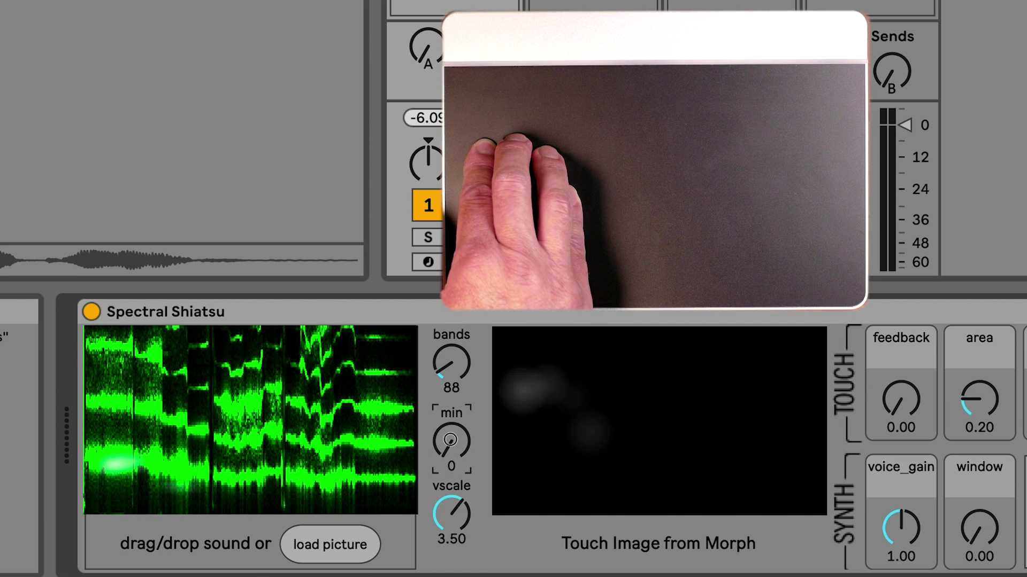
left_click_drag(450, 439, 450, 465)
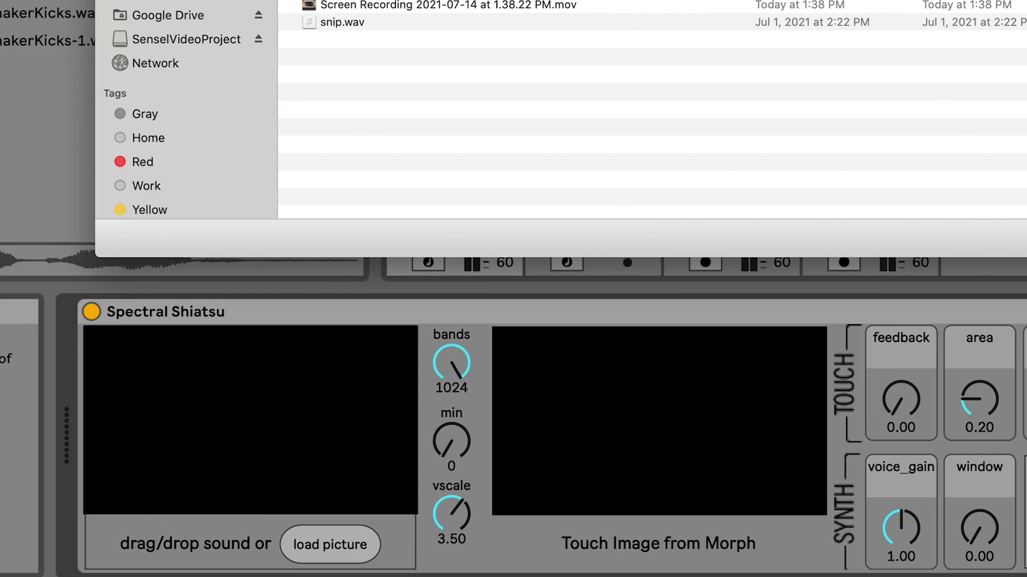
Step: Load the piano-hands picture from the file dialog as the spectrograph
double_click(455, 38)
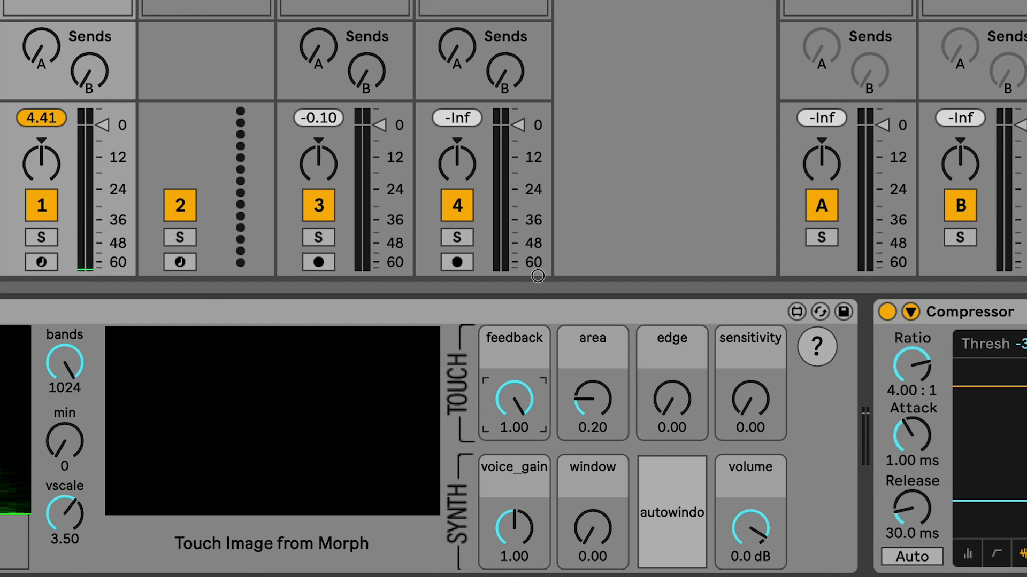
Step: Test feedback, lowering it to 0.94, then reset it to 0
left_click_drag(508, 407, 523, 428)
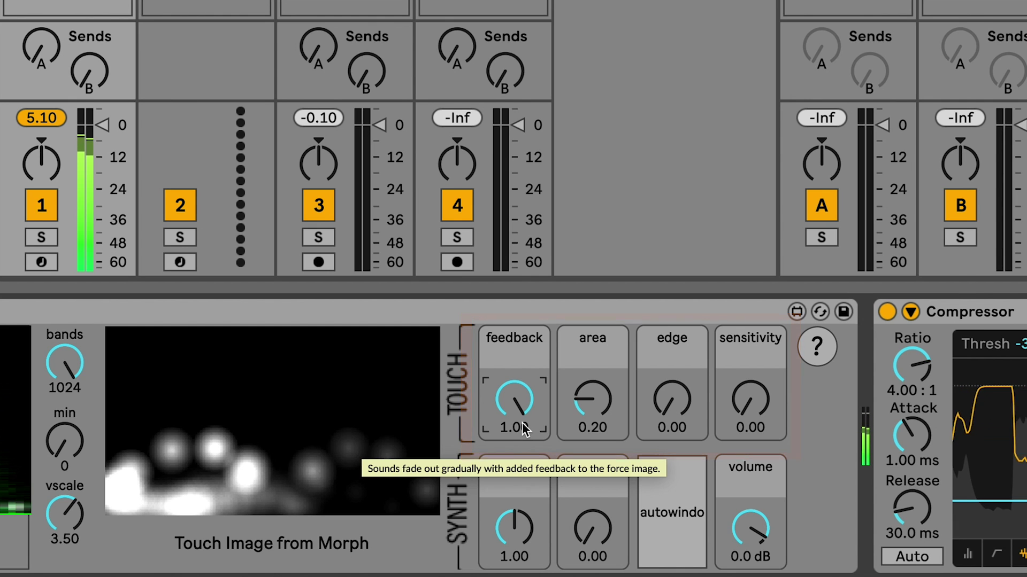
left_click_drag(524, 427, 525, 431)
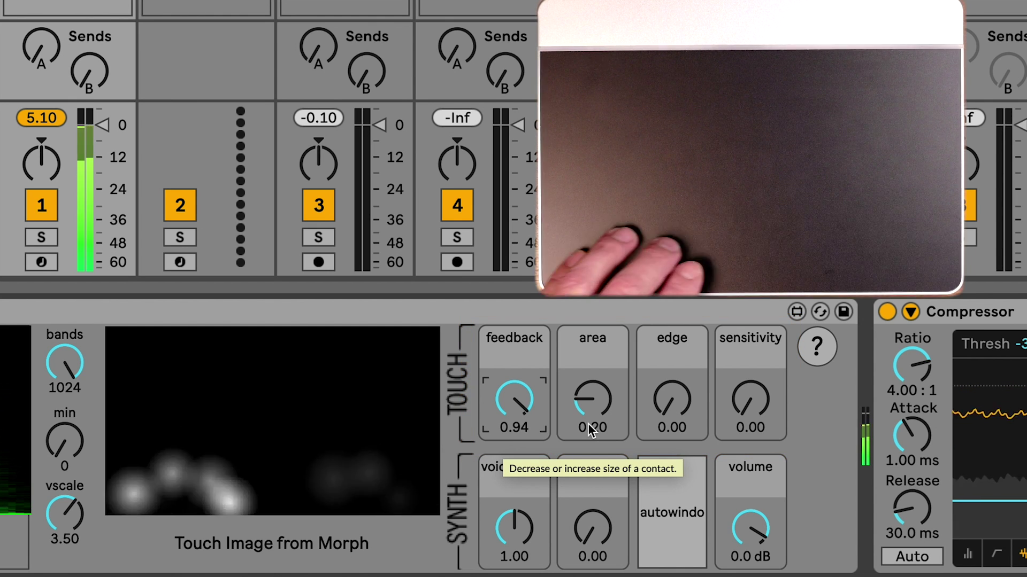
double_click(508, 400)
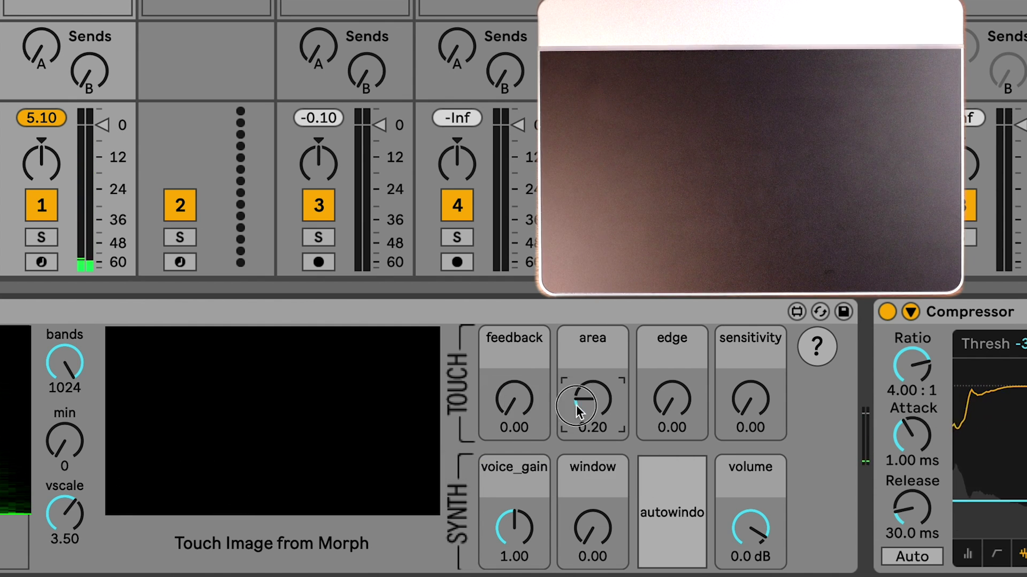
Step: Enlarge the touch area and return it to 0.20, then sweep edge from 1.00 down to 0
left_click_drag(590, 385, 587, 363)
left_click_drag(589, 422, 590, 409)
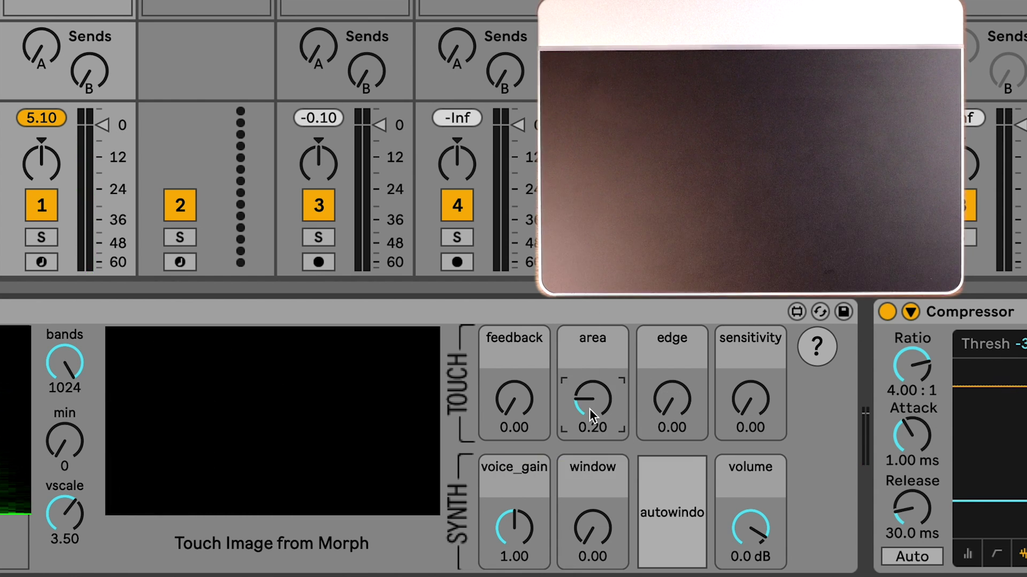
left_click_drag(676, 415, 676, 385)
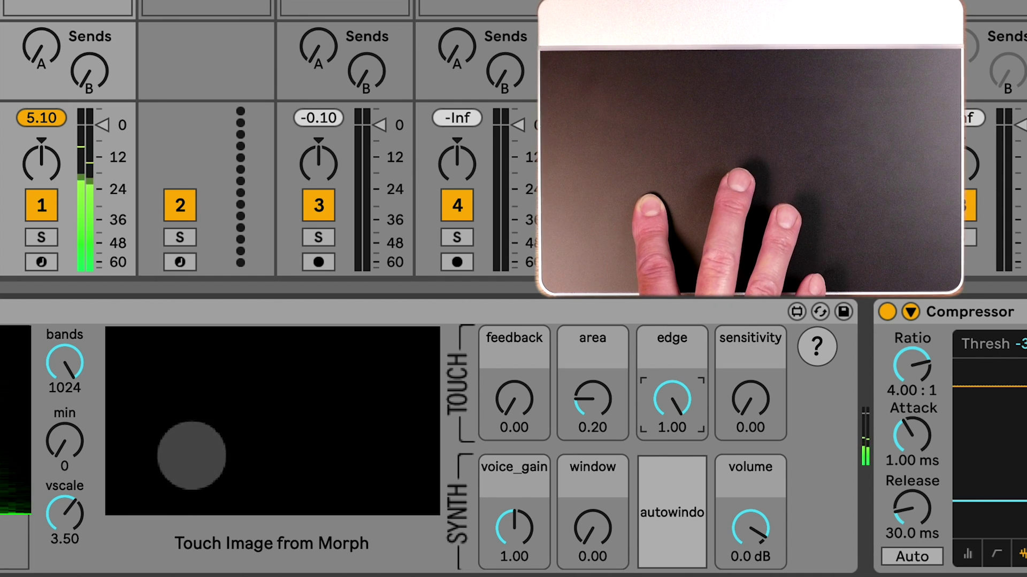
left_click_drag(669, 328, 669, 374)
mouse_move(673, 409)
left_mouse_down()
mouse_move(673, 377)
mouse_move(672, 425)
left_mouse_up()
Step: Raise sensitivity to 1.00, then lower it to dim the touches
left_click(754, 420)
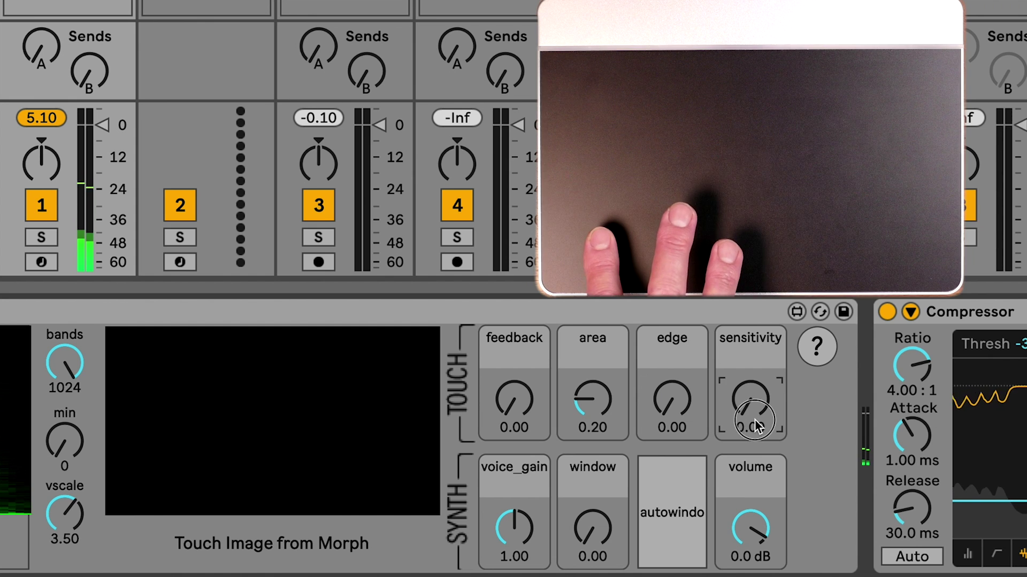
left_click_drag(754, 356, 754, 270)
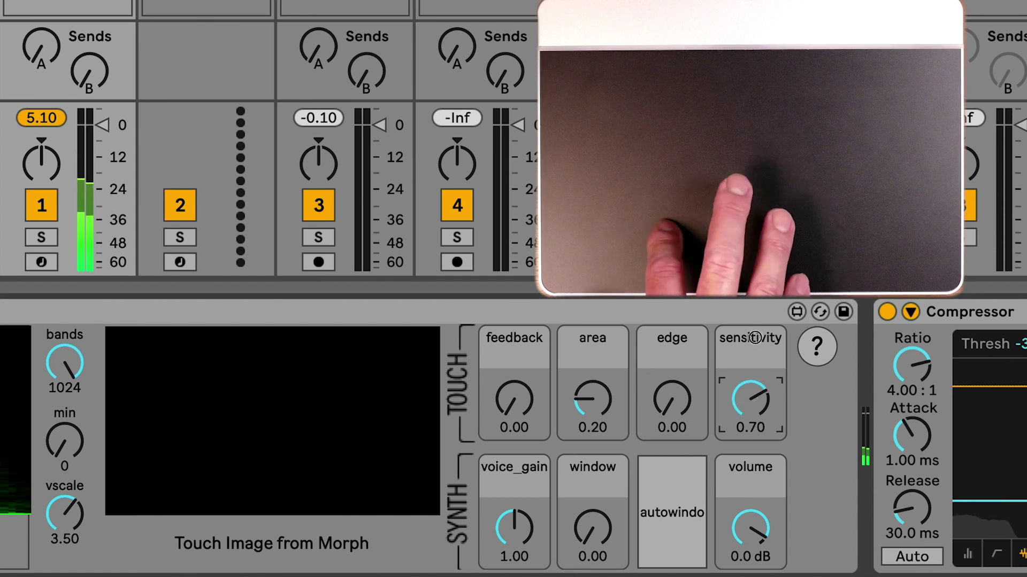
mouse_move(754, 340)
left_mouse_down()
mouse_move(754, 449)
mouse_move(754, 265)
left_mouse_up()
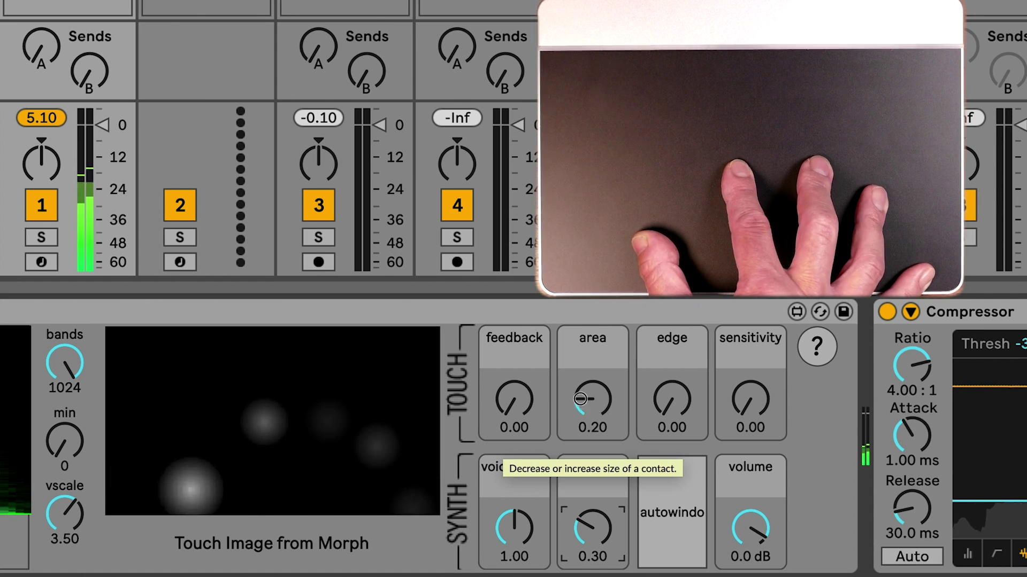
Step: Widen the touch area to 0.44, sweep window from 0 to about 0.50, and switch autowindow off
left_click_drag(580, 399, 581, 370)
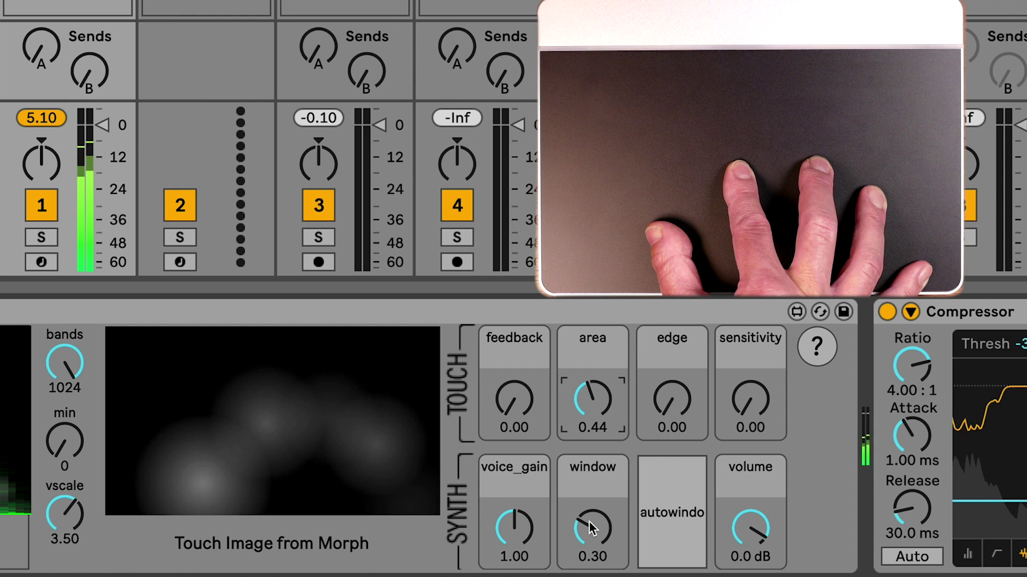
left_click_drag(589, 526, 589, 546)
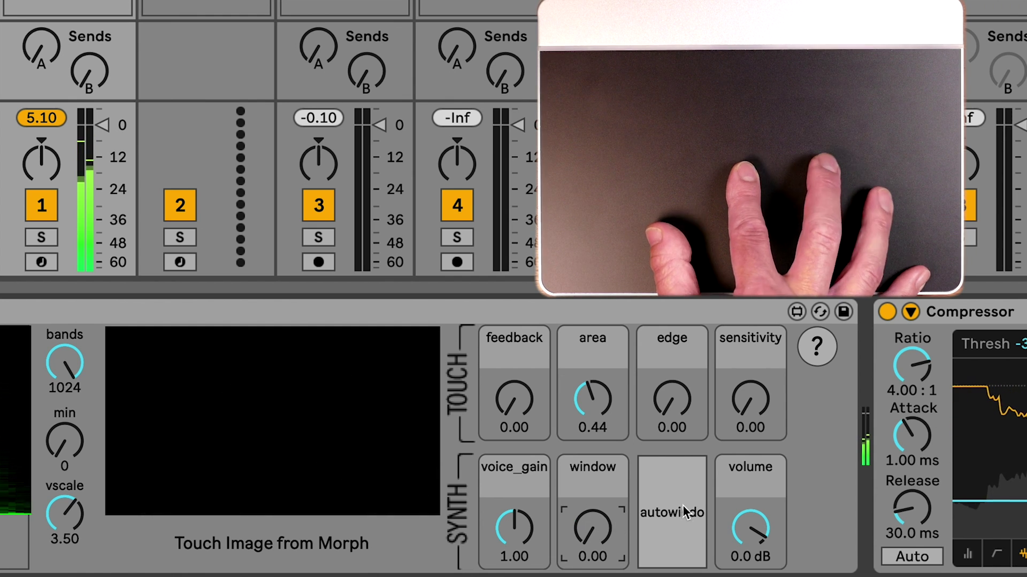
left_click_drag(587, 528, 587, 474)
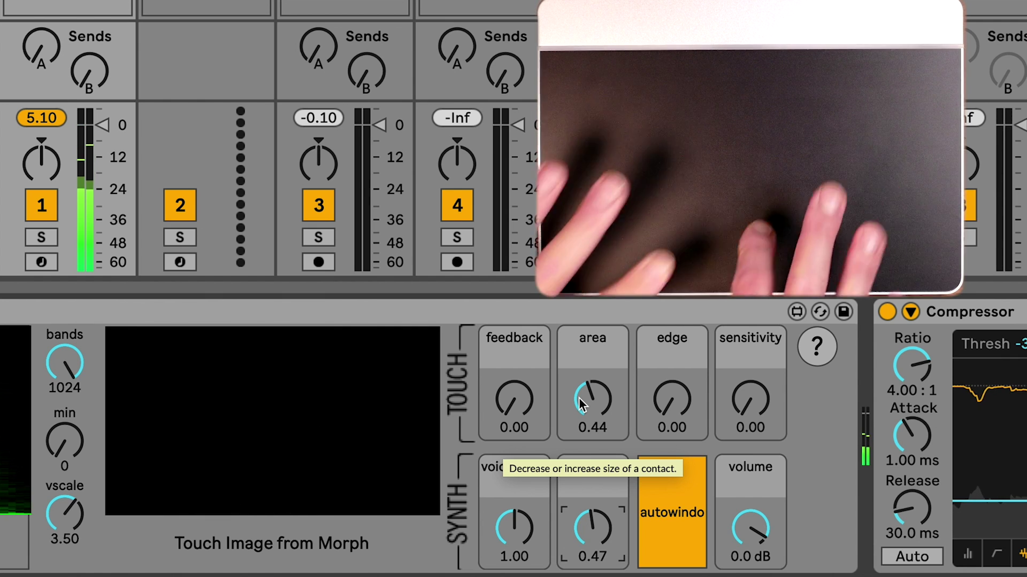
left_click(688, 516)
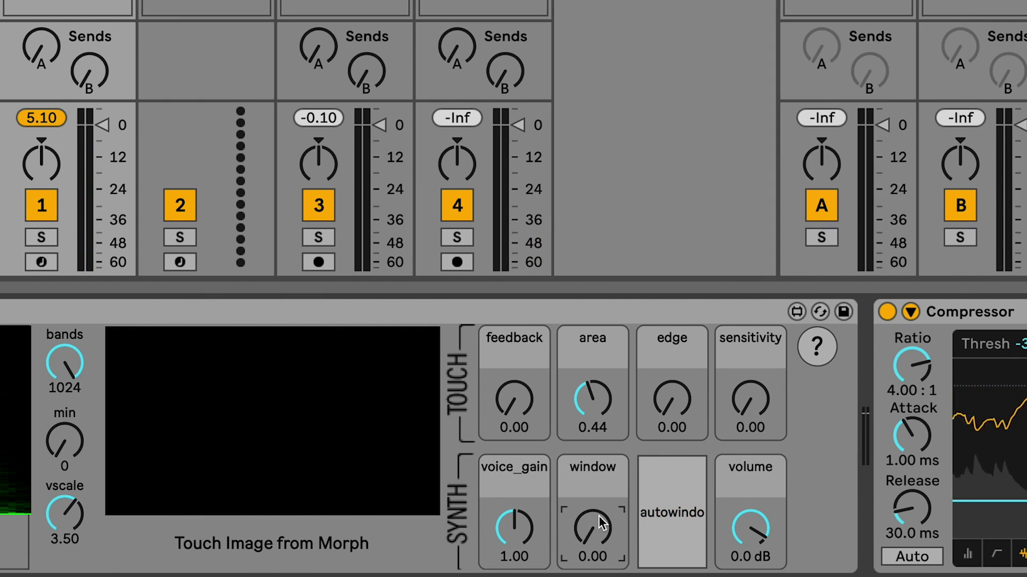
Step: Scroll the area knob back down to 0.20
scroll(616, 406, "down", 5)
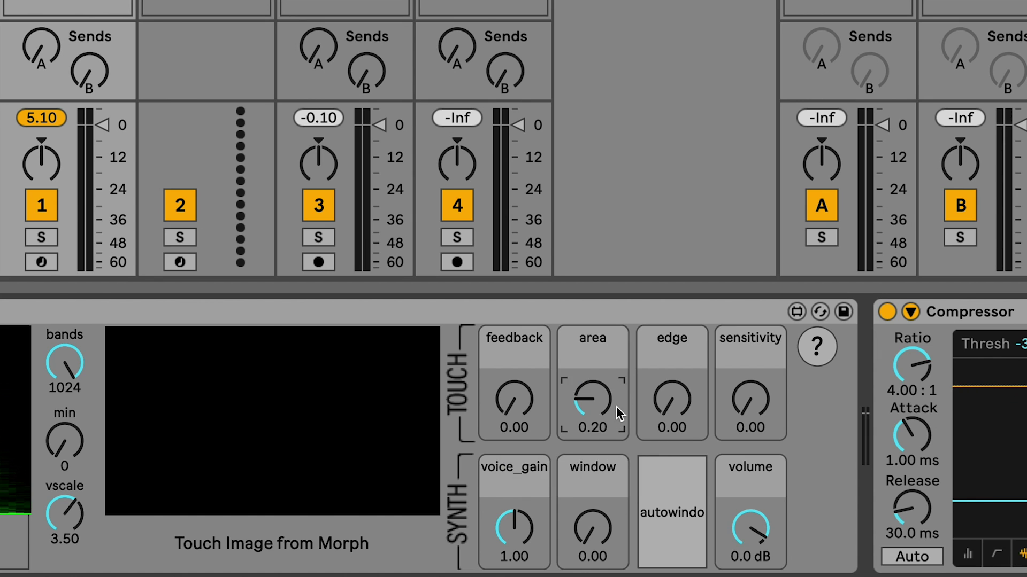